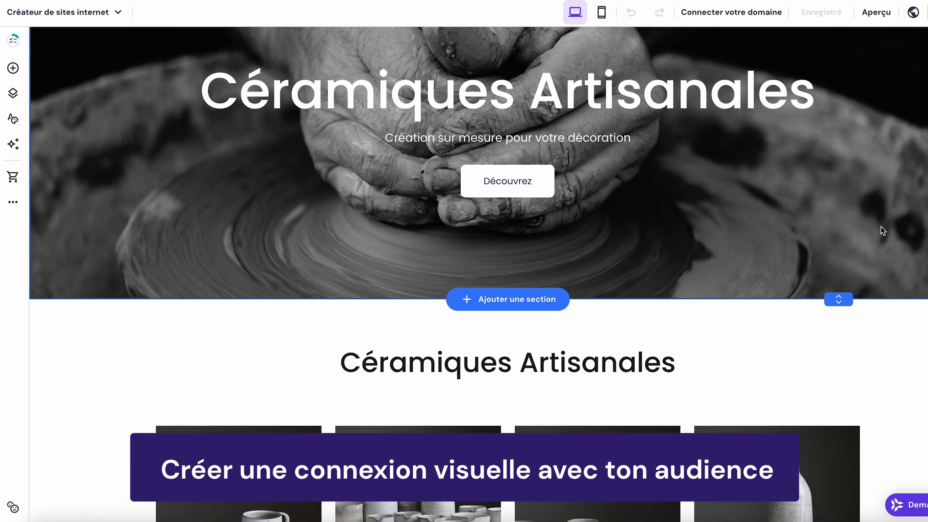
Step: Review the ceramics shop homepage from the hero banner through the product grid to the personalised ceramics section, and return to its start
scroll(881, 226, down, 1)
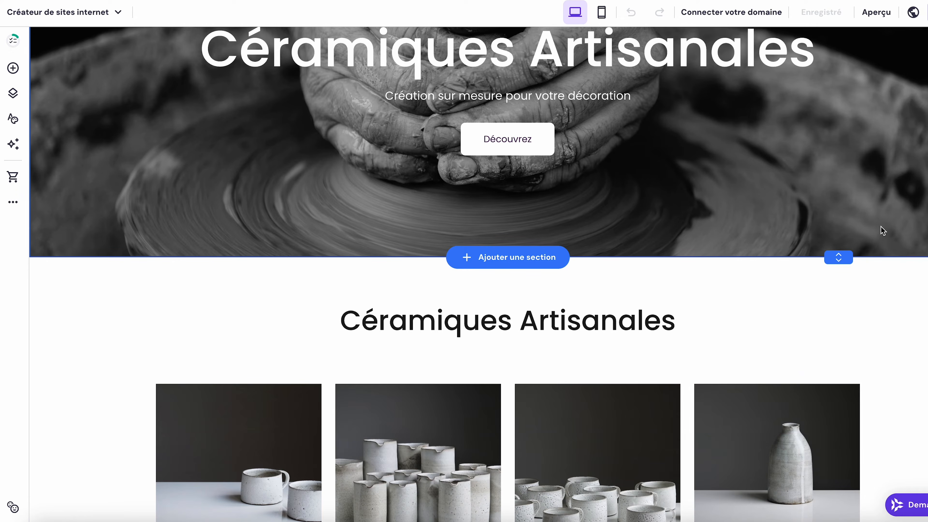
scroll(880, 226, down, 1)
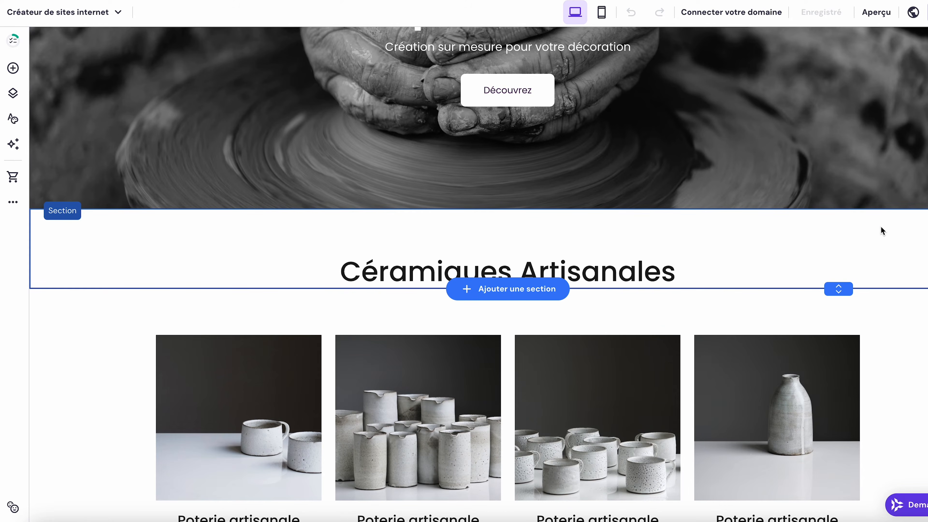
scroll(882, 231, down, 1)
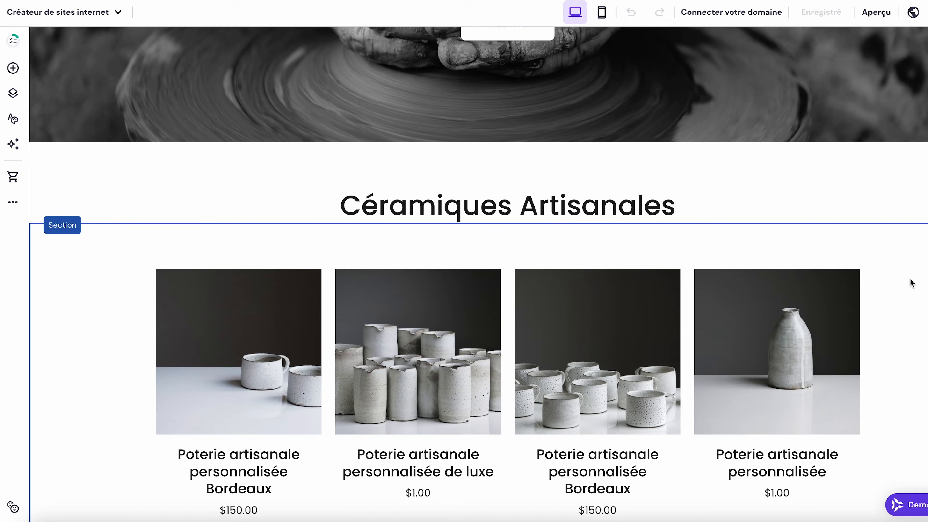
scroll(911, 283, down, 3)
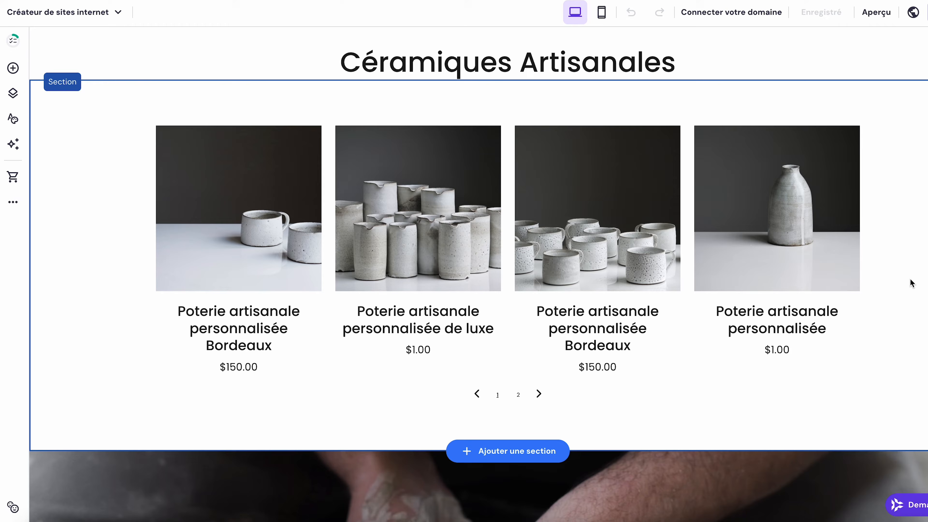
scroll(911, 283, down, 3)
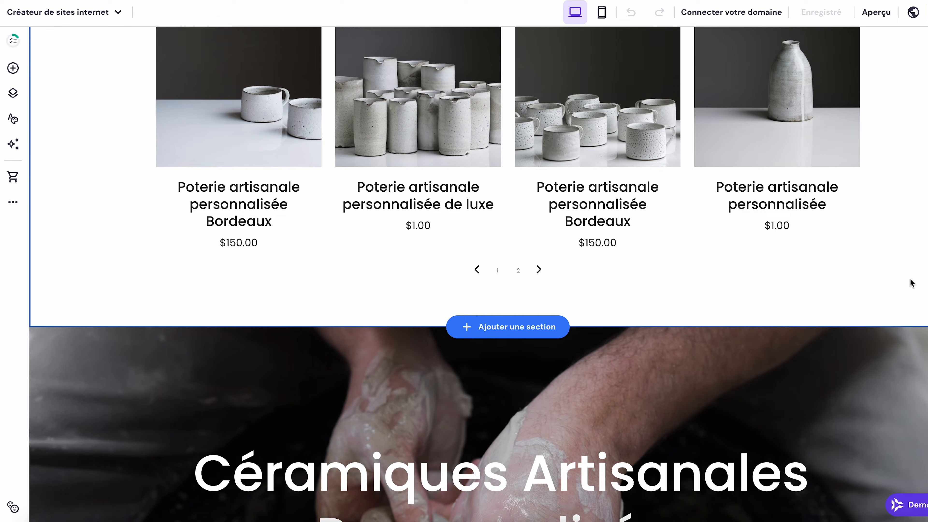
scroll(911, 283, down, 2)
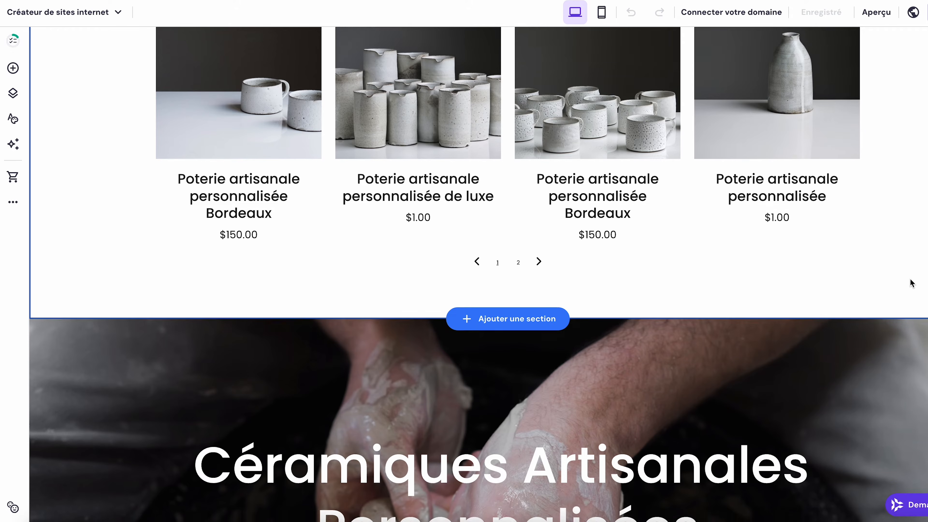
scroll(911, 283, down, 2)
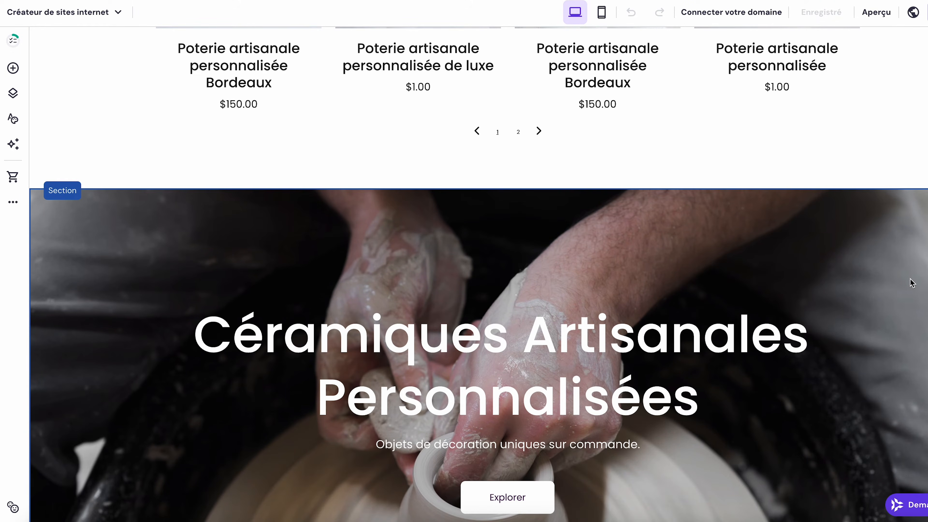
scroll(911, 284, down, 3)
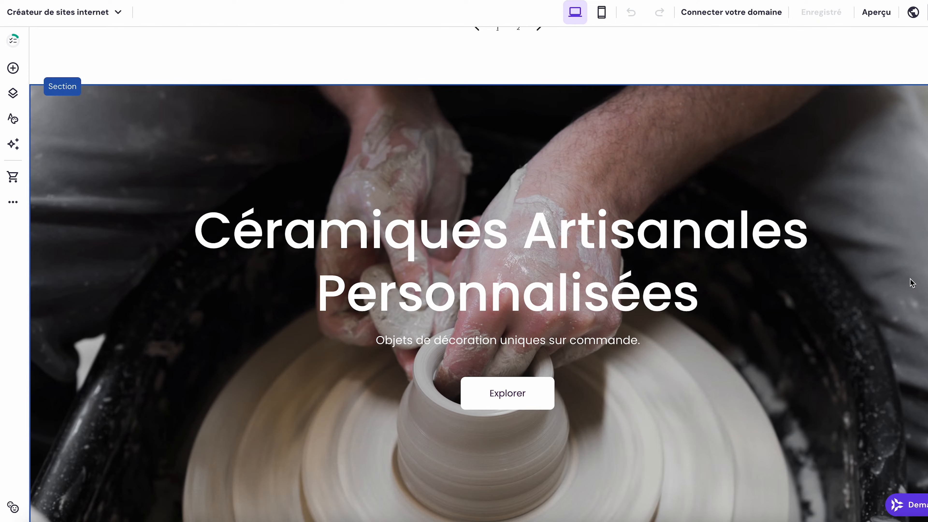
scroll(911, 283, up, 20)
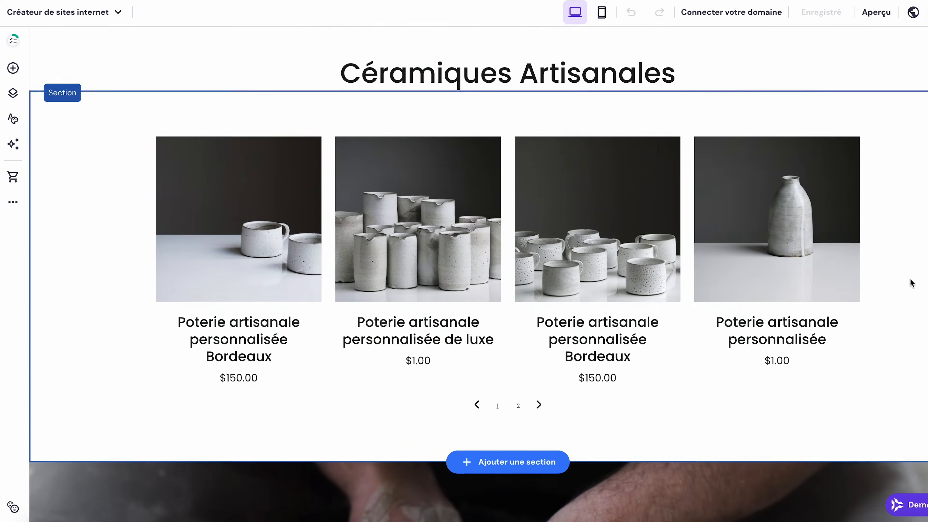
scroll(910, 283, up, 3)
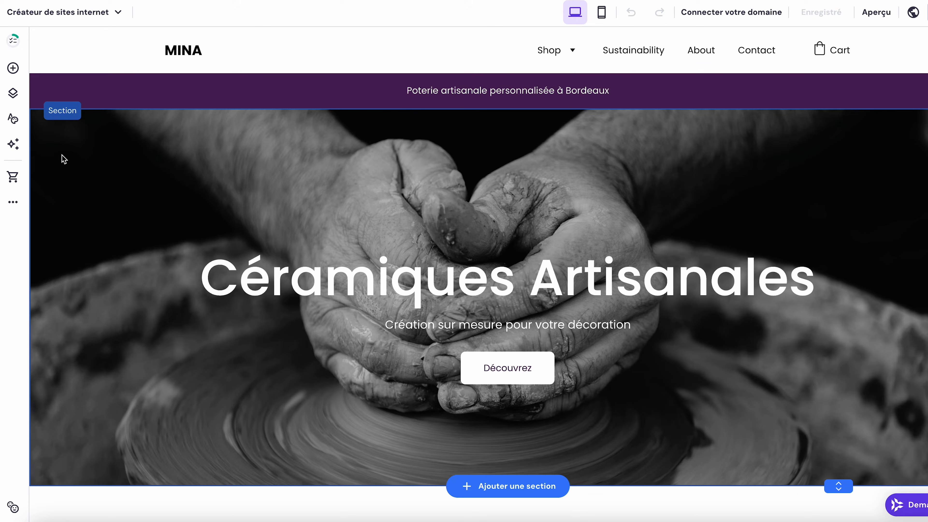
Step: Open the AI logo creator and check the style choice and colourful-logo option for the "céramique poterie" prompt
click(17, 146)
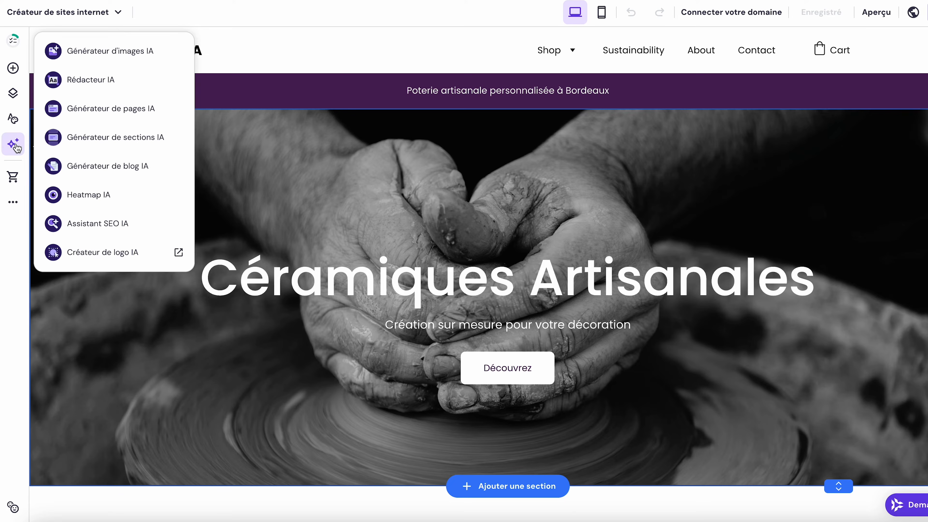
click(102, 252)
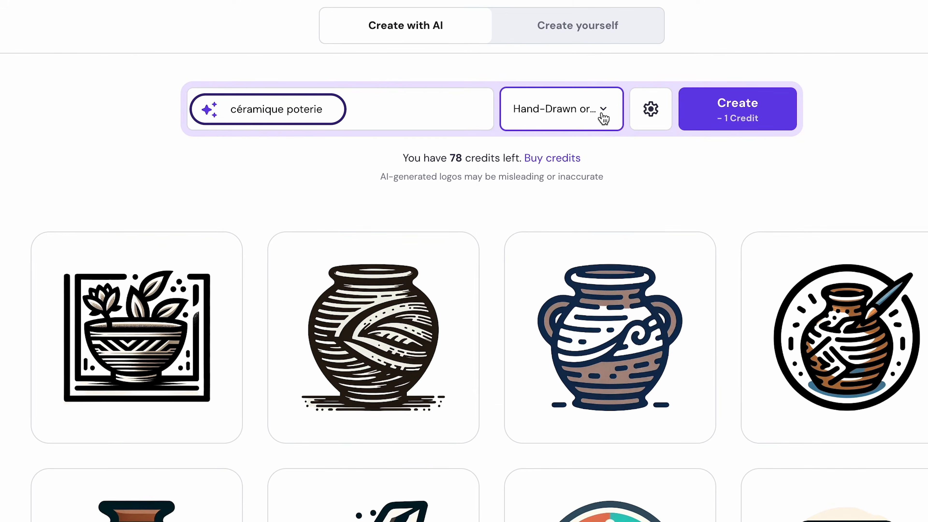
click(604, 116)
click(605, 117)
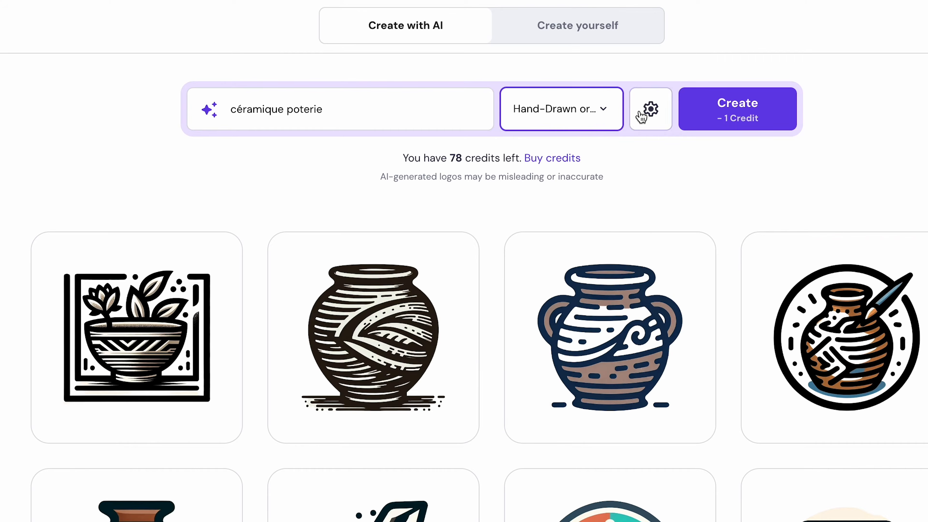
click(649, 115)
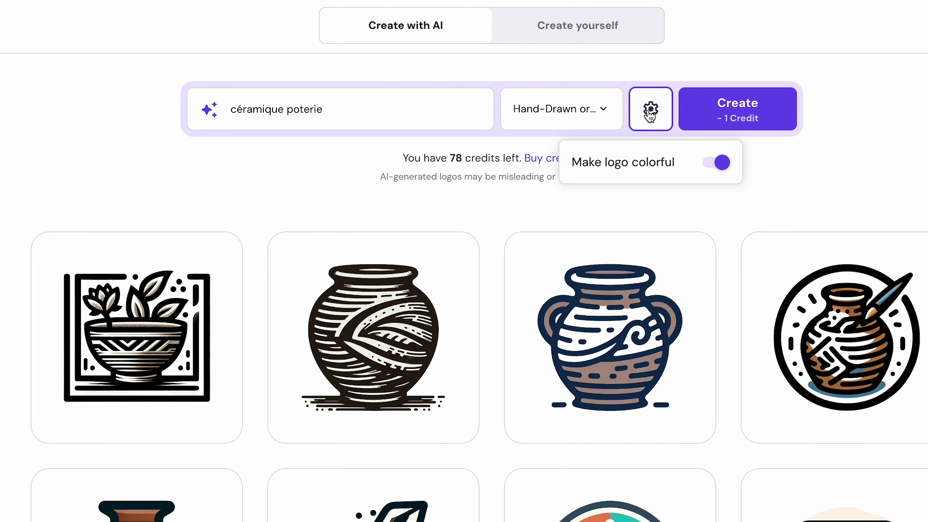
click(651, 111)
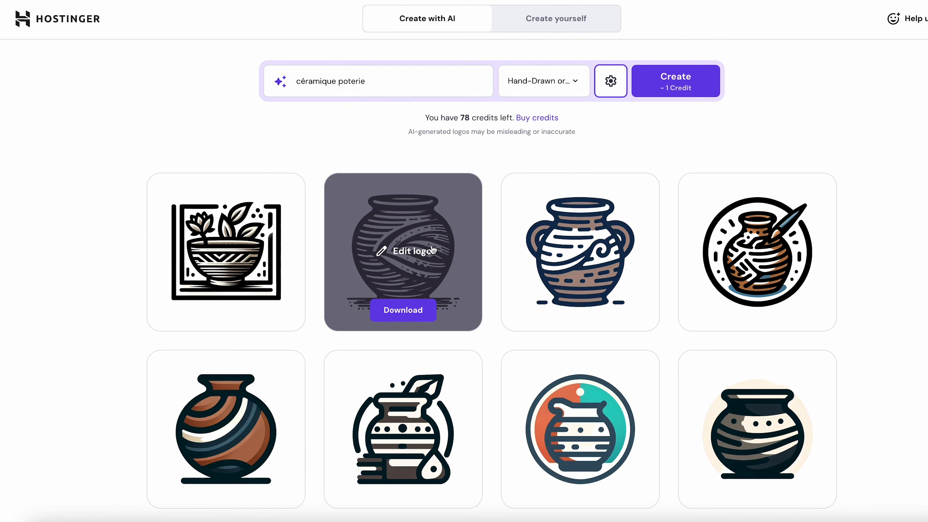
Step: Open the black engraved-style vase logo for editing and set the "Céramiques Artisanales" name in a recommended bold geometric sans-serif font
click(407, 326)
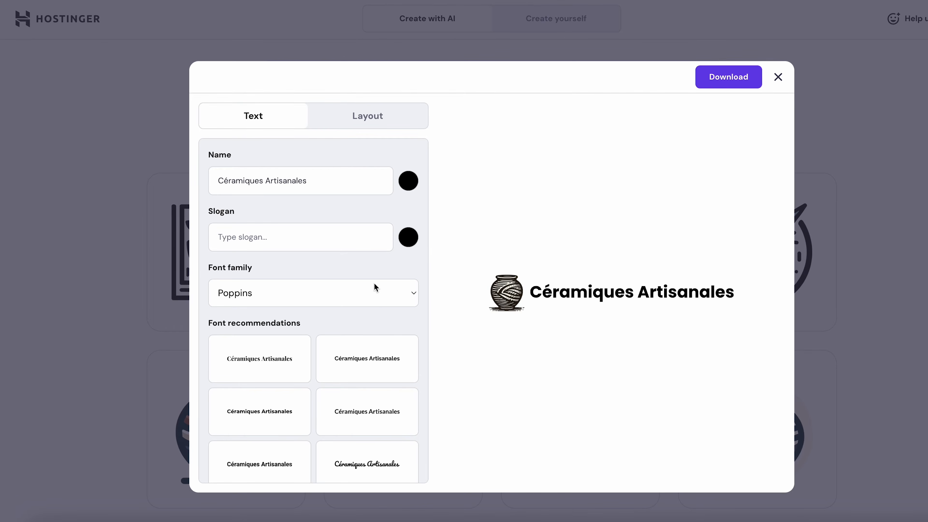
scroll(374, 283, down, 5)
click(363, 368)
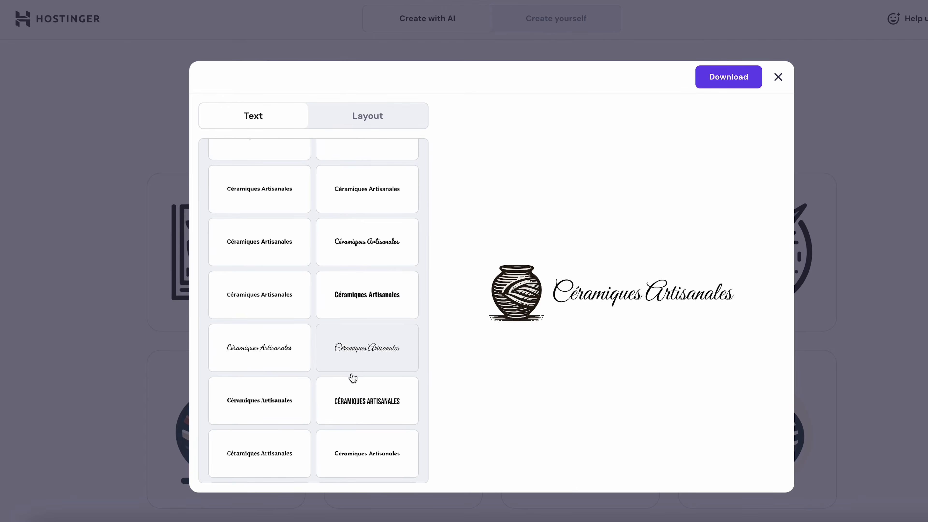
scroll(343, 164, up, 5)
Step: Slightly reduce the logo's icon scale and the space between its icon and text
click(383, 118)
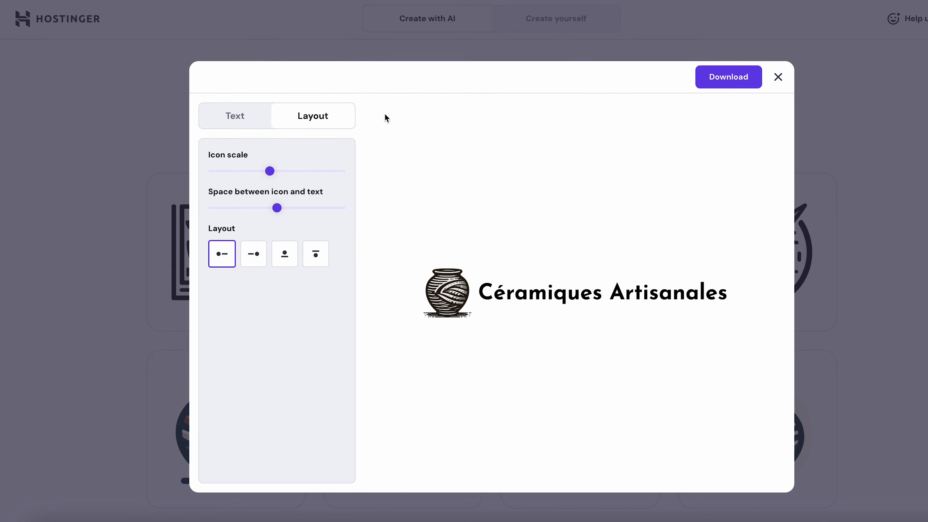
mouse_move(269, 171)
mouse_down()
mouse_move(257, 170)
mouse_move(269, 175)
mouse_up()
mouse_move(278, 208)
mouse_down()
mouse_move(257, 207)
mouse_move(275, 207)
mouse_up()
drag(270, 171, 264, 171)
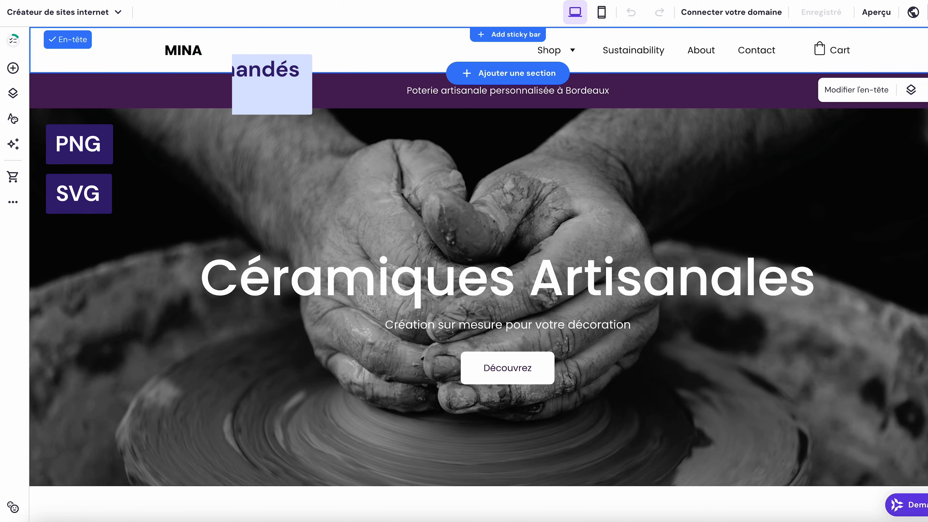
Step: Replace the header logo with the "logo" PNG from the media library and enlarge its width to nearly the maximum
click(888, 404)
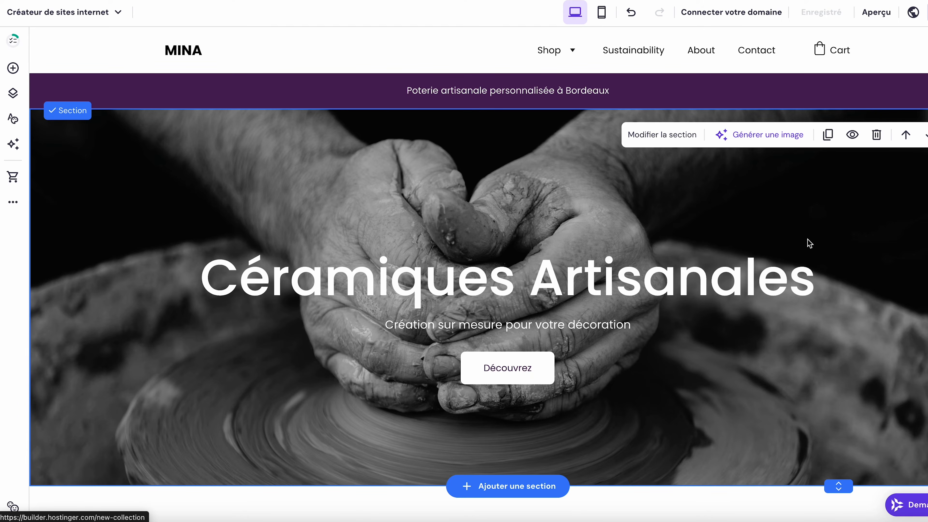
click(882, 47)
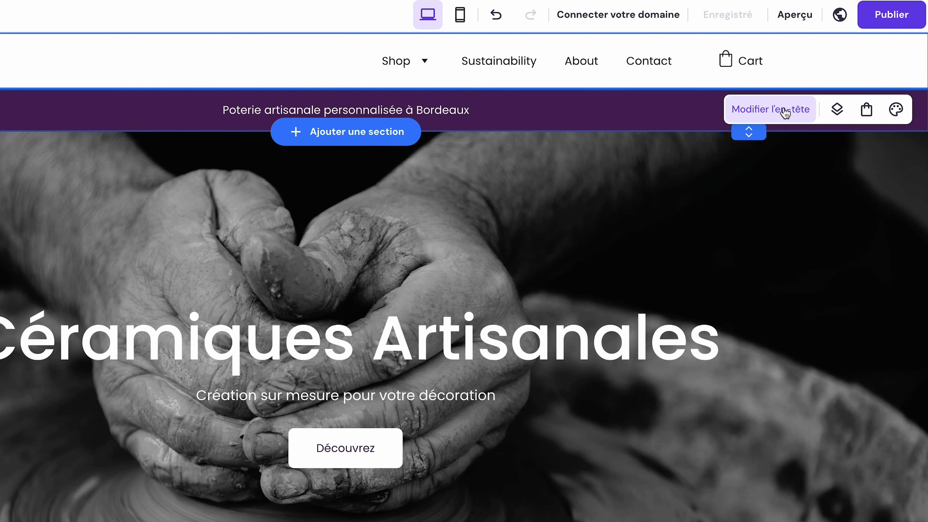
click(785, 114)
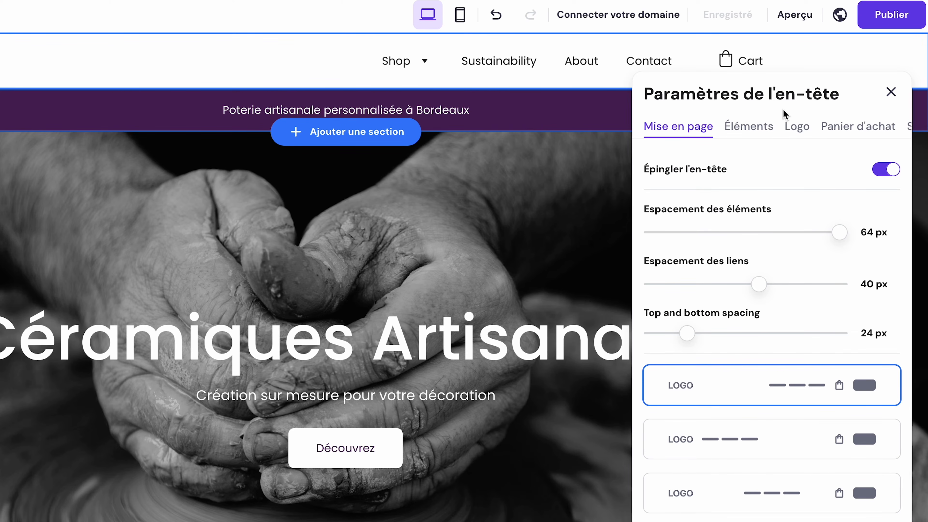
click(800, 127)
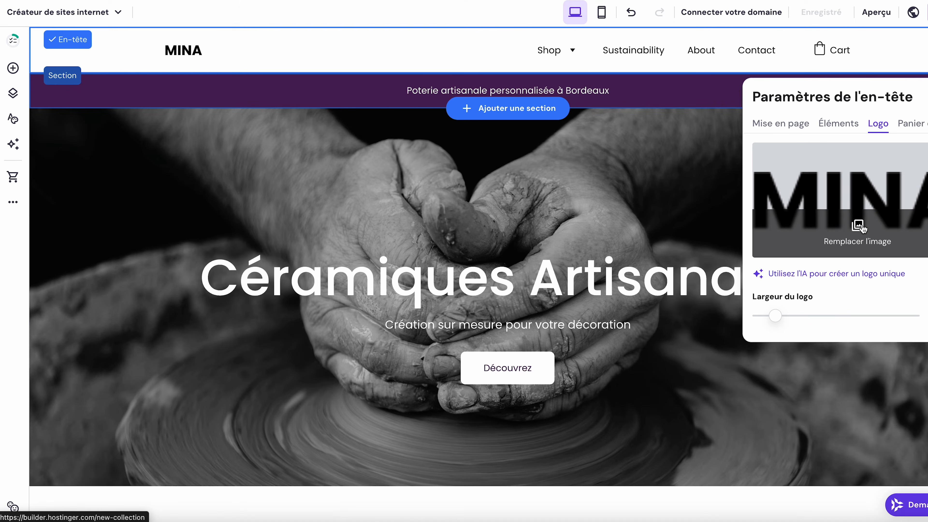
click(771, 274)
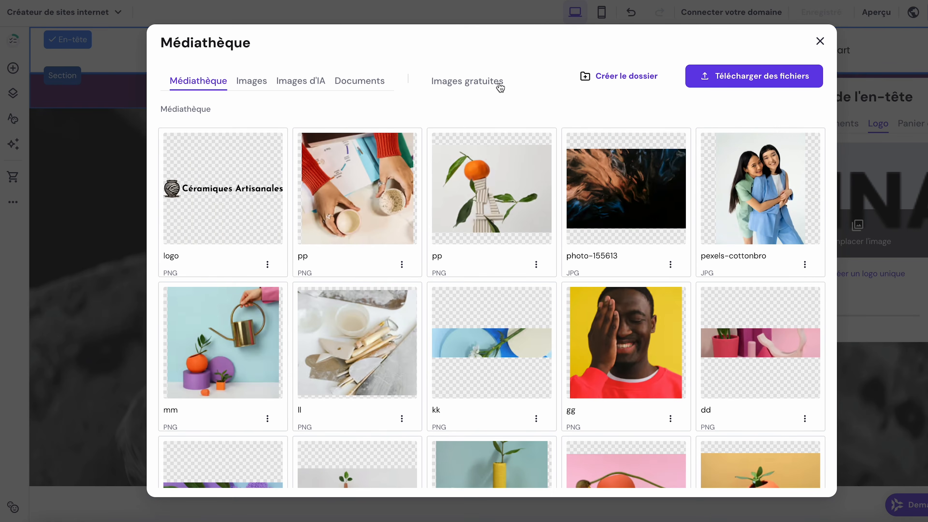
click(214, 190)
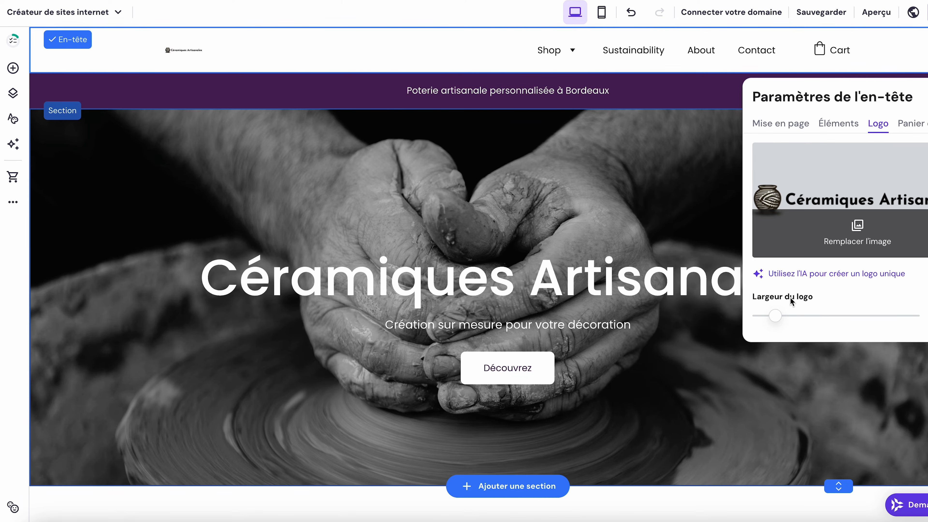
drag(774, 315, 913, 326)
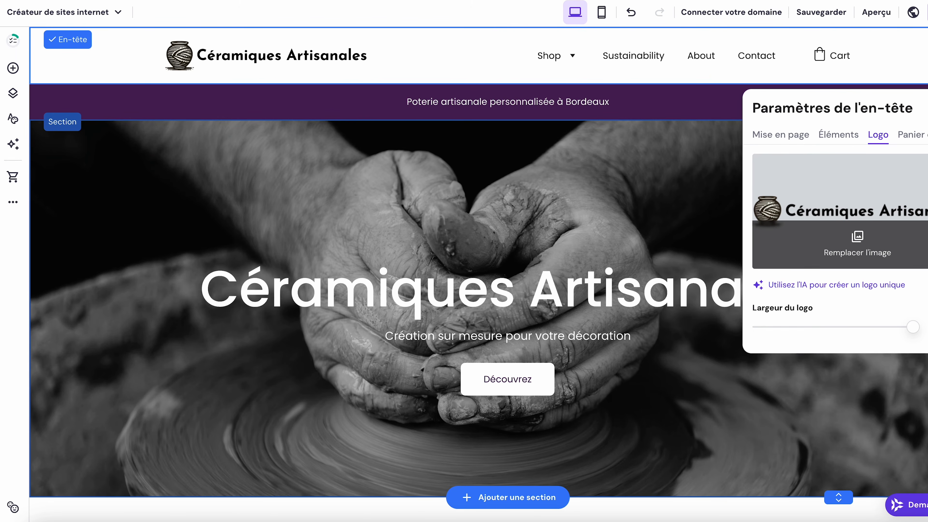
click(679, 184)
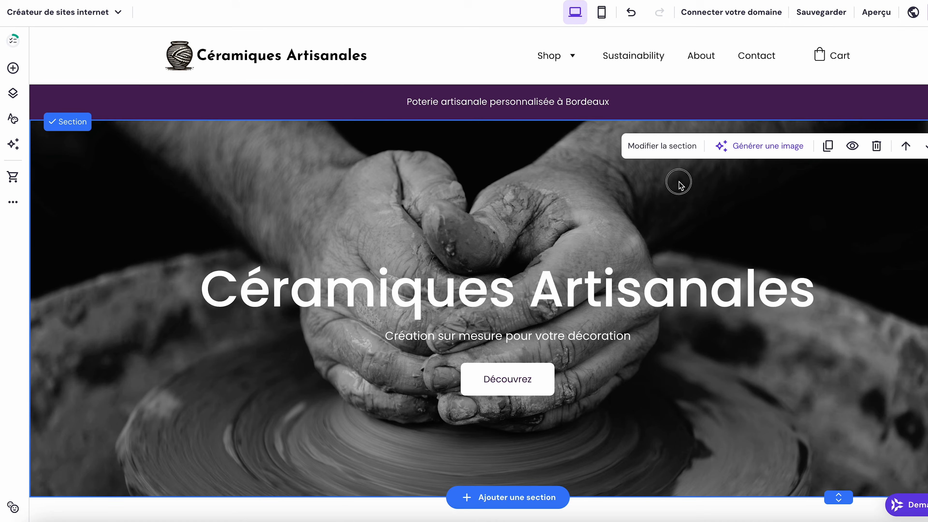